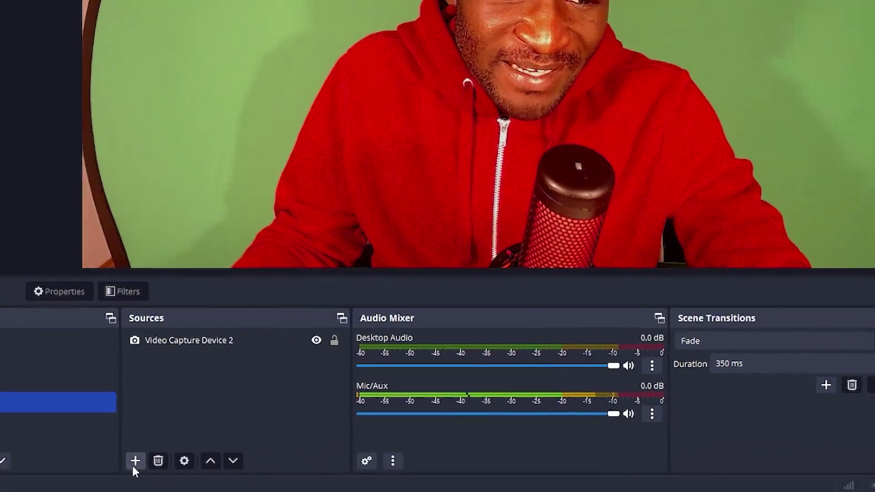
- Add an HD Pro Webcam C920 video capture source, then delete the duplicate webcam source
left_click(131, 461)
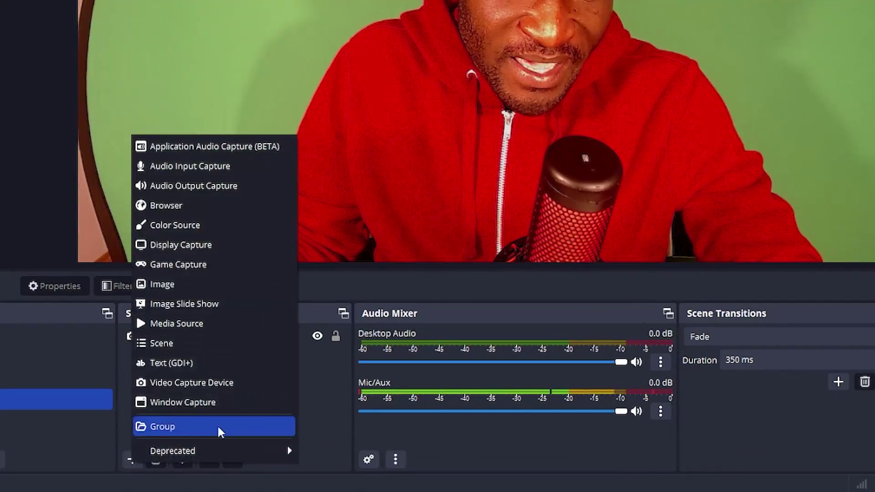
left_click(234, 384)
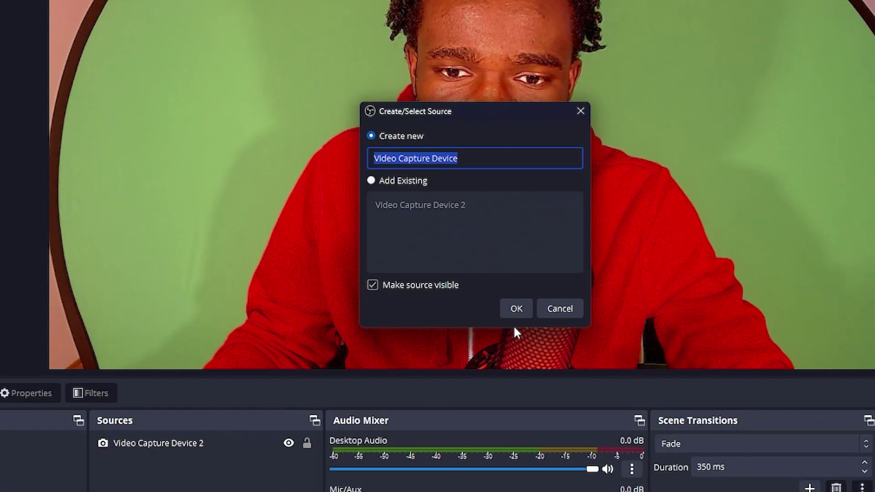
left_click(526, 313)
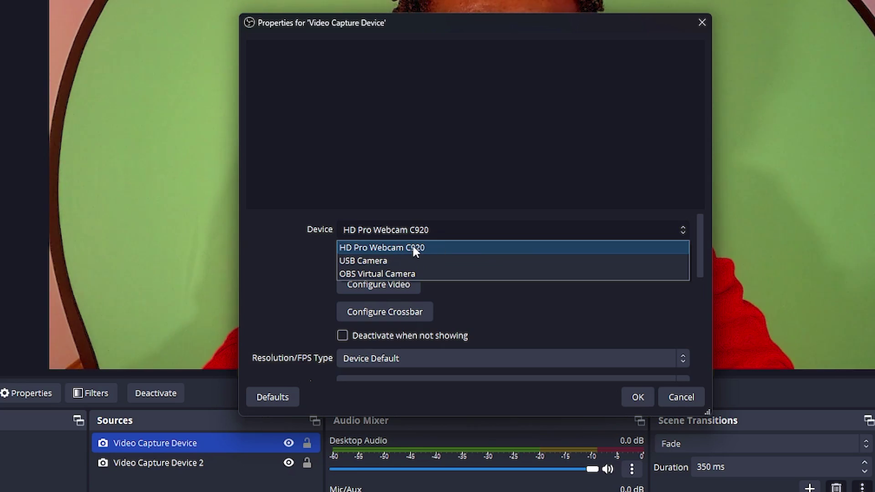
left_click(429, 250)
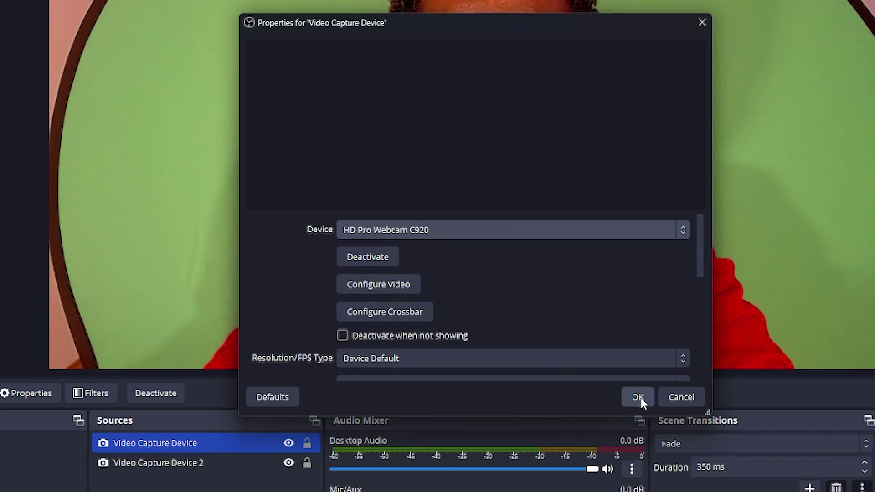
left_click(638, 397)
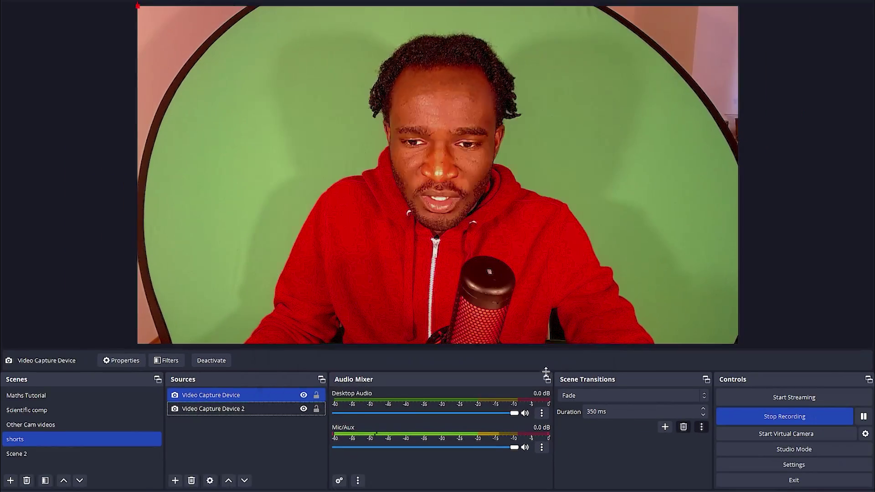
key("Delete")
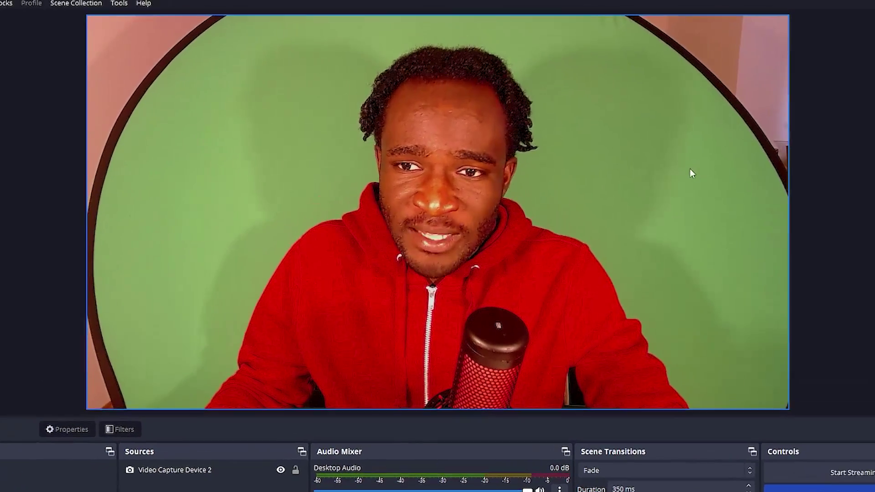
- Alt-crop the webcam's left, right and top edges down to the person and green backdrop
left_click(616, 139)
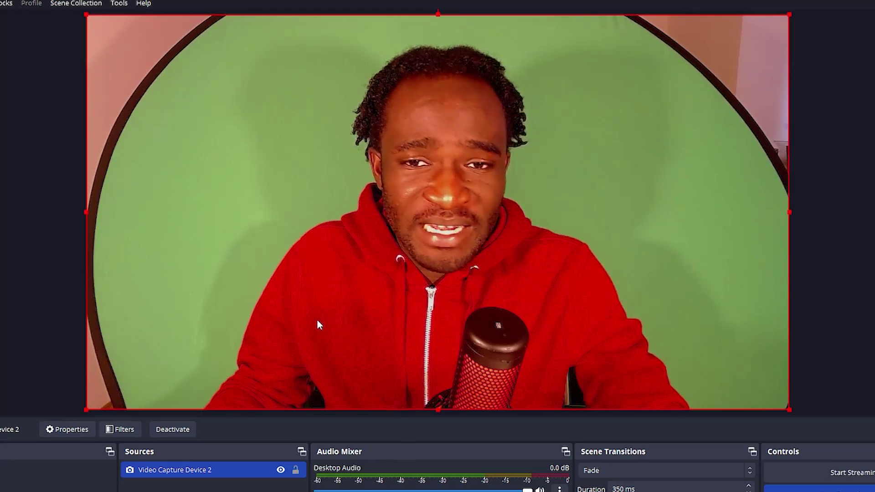
key("alt")
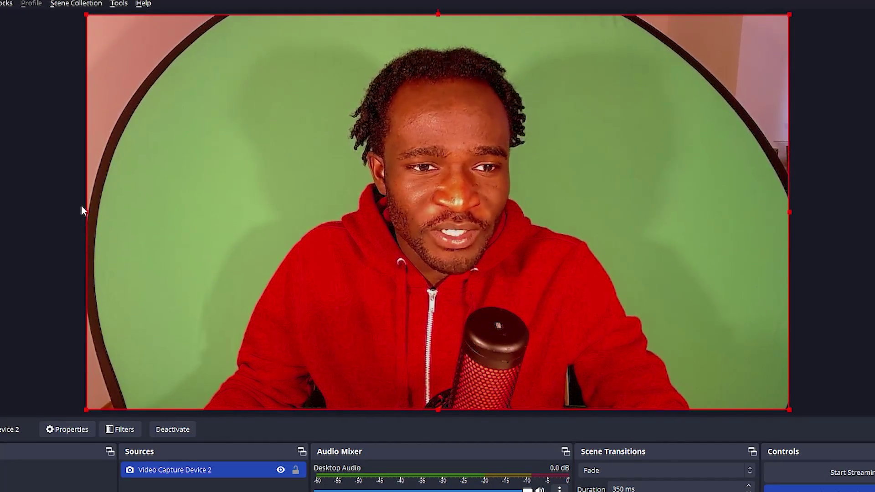
left_click_drag(87, 212, 200, 213)
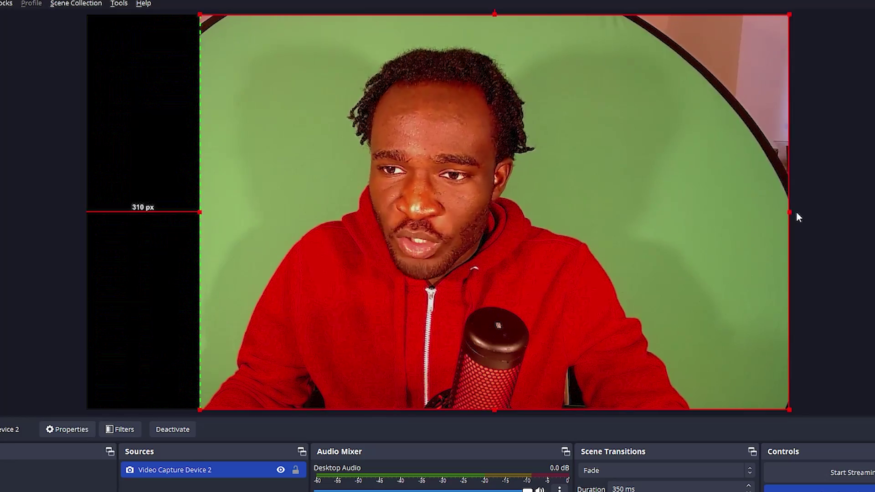
left_click_drag(789, 212, 672, 231)
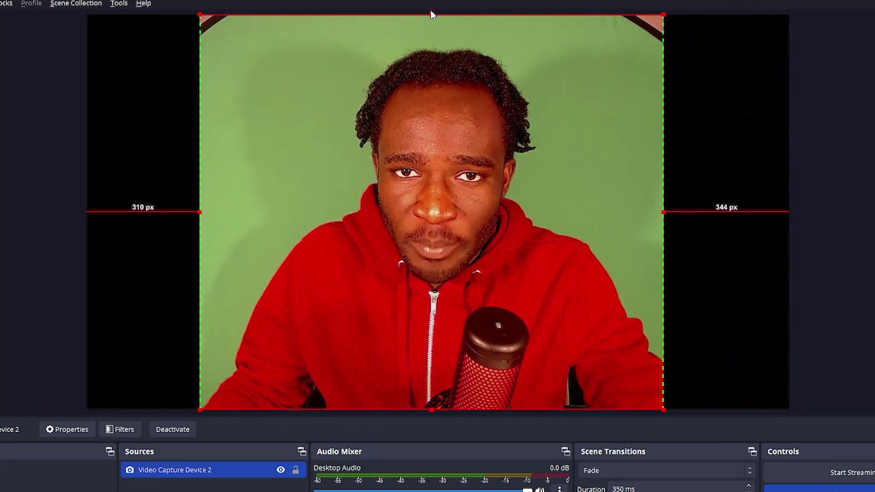
left_click_drag(429, 15, 424, 41)
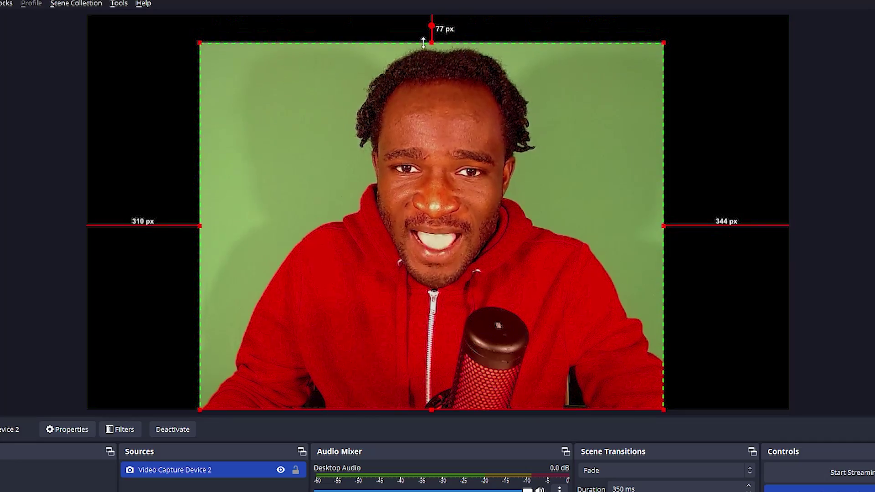
- Enlarge the cropped webcam image to fill the full canvas height
left_click(593, 208, "ctrl")
left_click(524, 204)
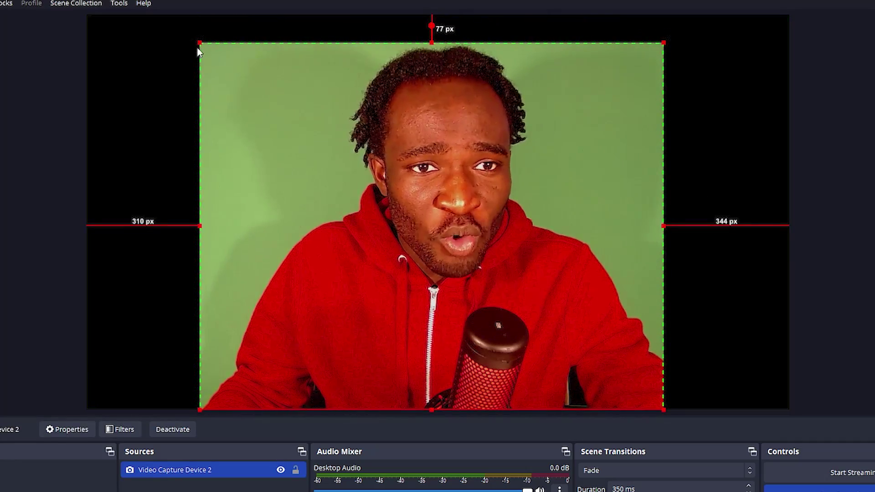
left_click_drag(199, 43, 187, 20)
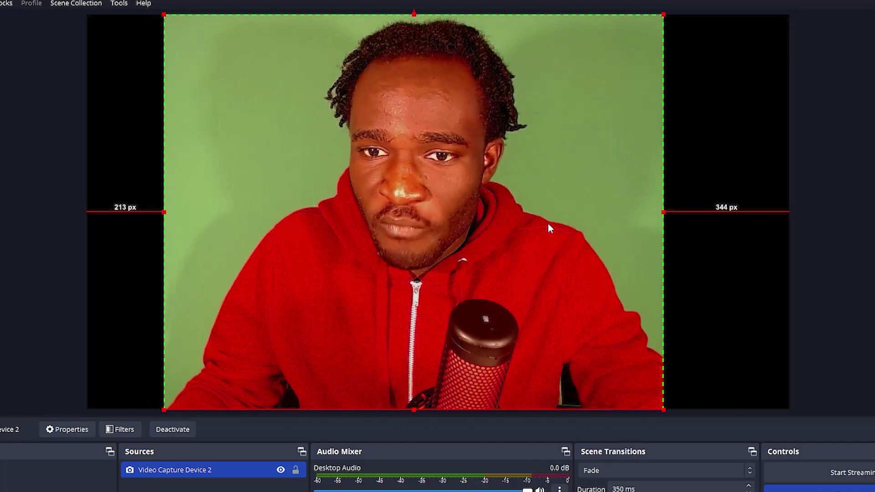
left_click(240, 430)
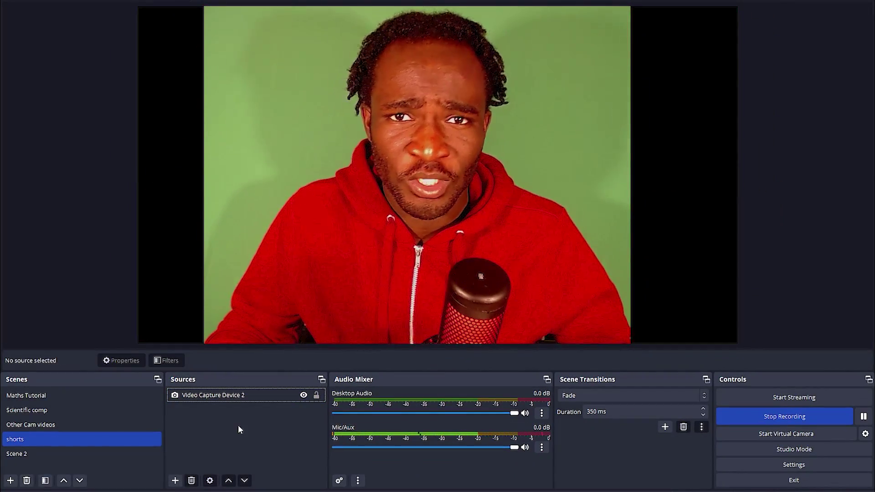
- Give Video Capture Device 2 a Chroma Key filter, toggled off, with the Filters window moved aside
left_click(216, 395)
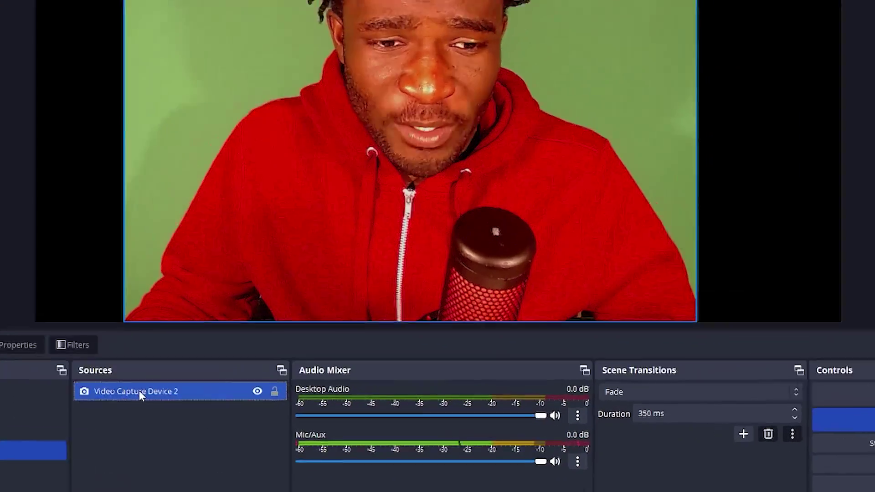
right_click(147, 392)
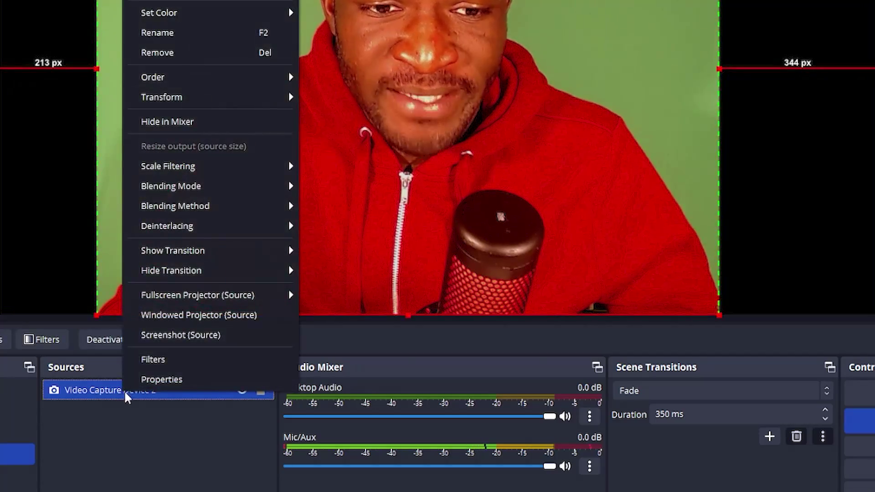
left_click(192, 360)
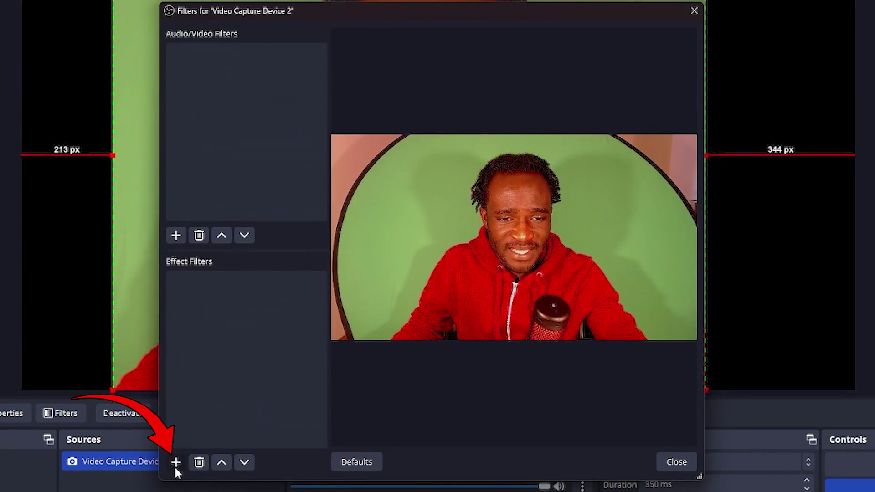
left_click(175, 464)
left_click(274, 268)
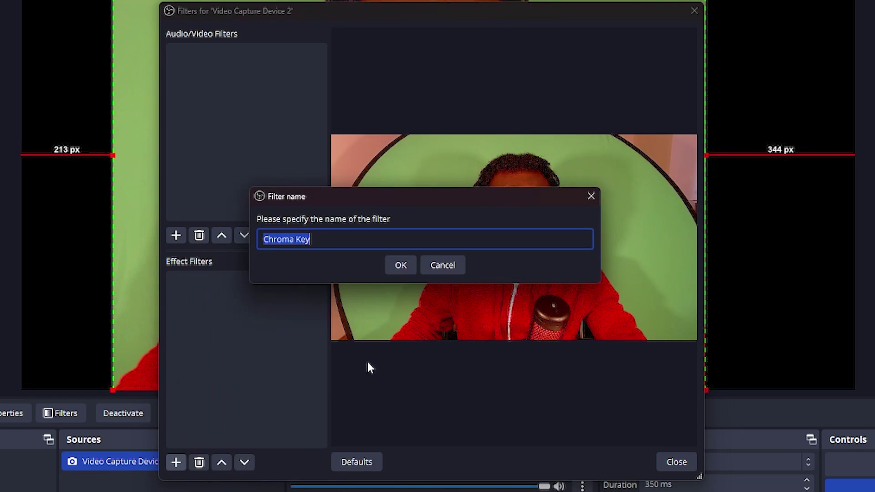
left_click(400, 266)
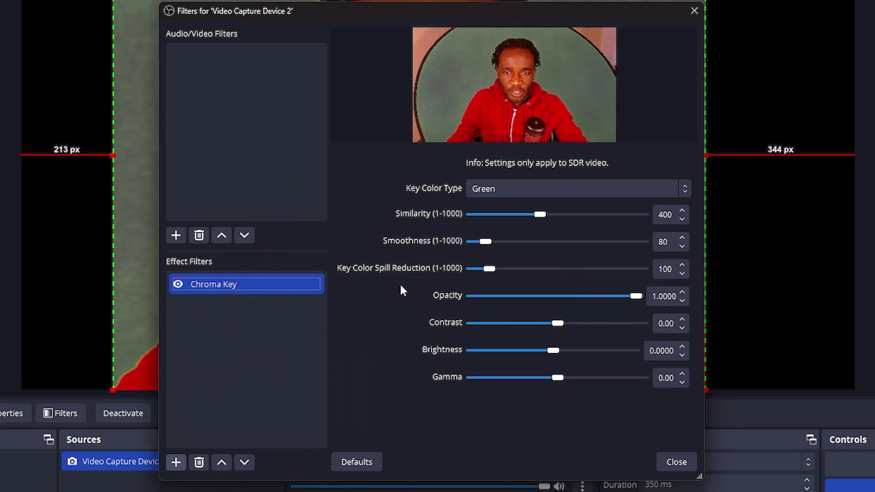
left_click(179, 283)
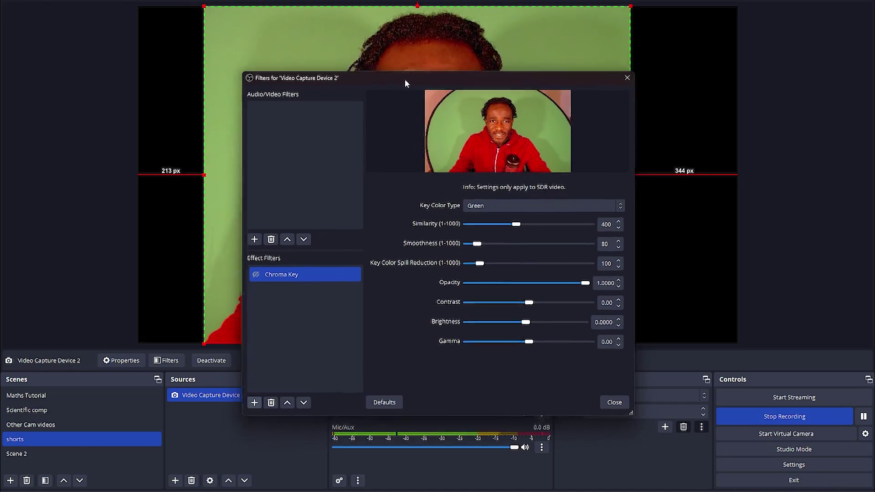
left_click_drag(405, 78, 639, 173)
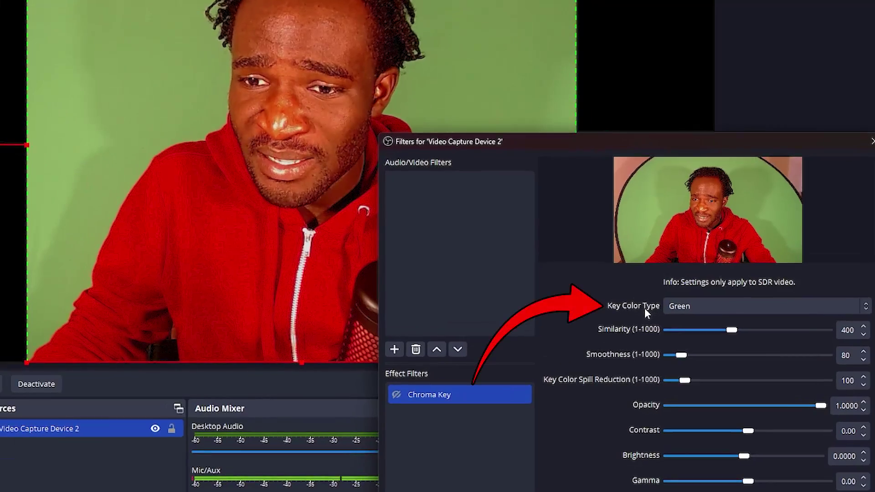
- Set the Chroma Key colour type to Custom Color using #879b65, sampled from the green backdrop
left_click(711, 306)
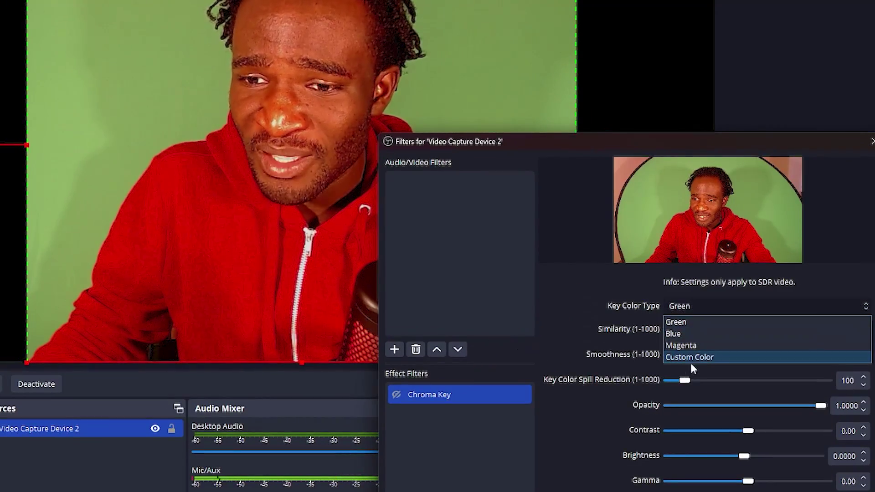
left_click(686, 356)
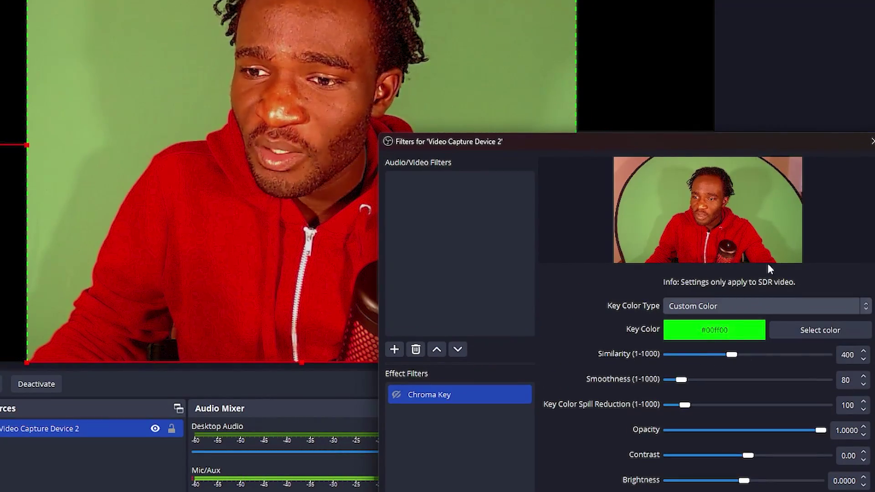
left_click(825, 330)
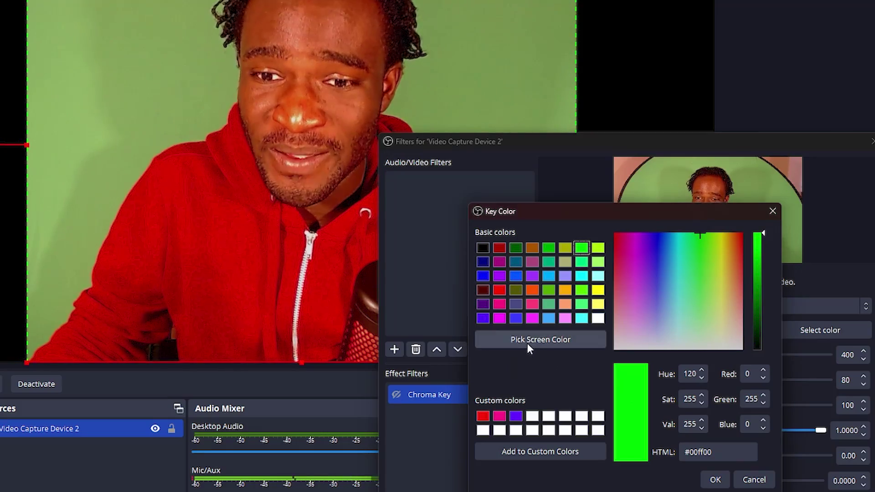
left_click(562, 339)
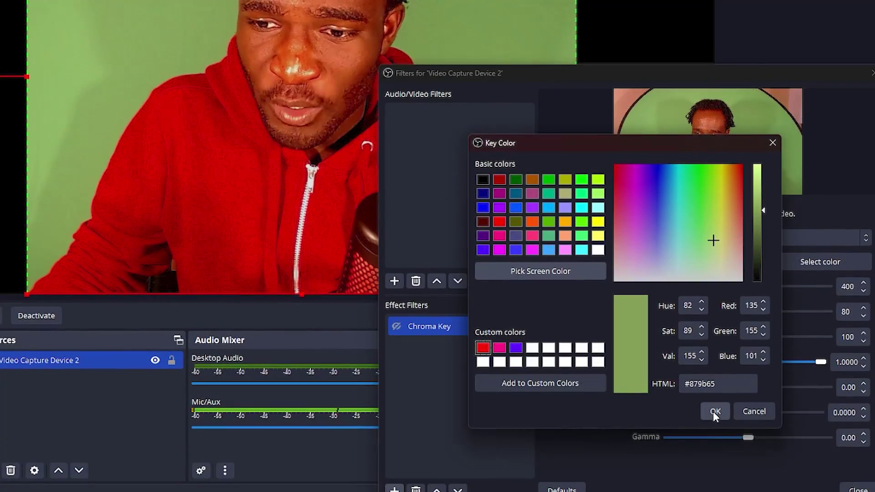
left_click(715, 412)
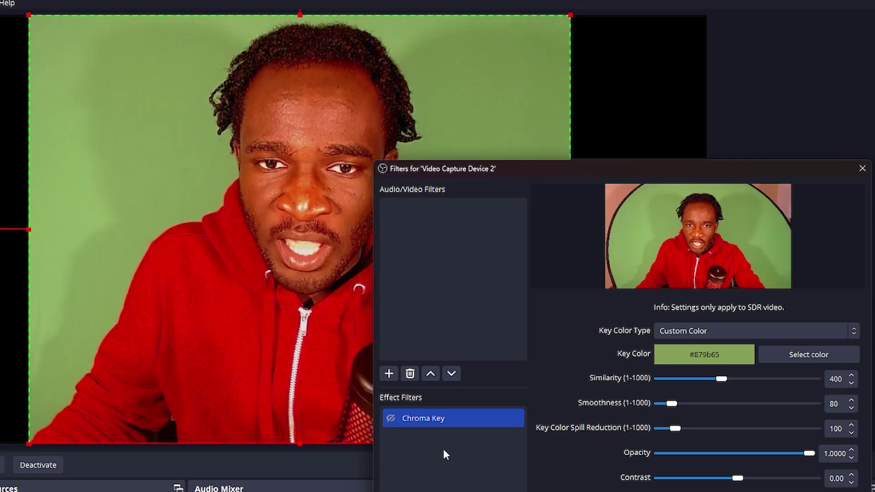
- Re-enable the Chroma Key, lower its similarity and set smoothness to 5
left_click(392, 419)
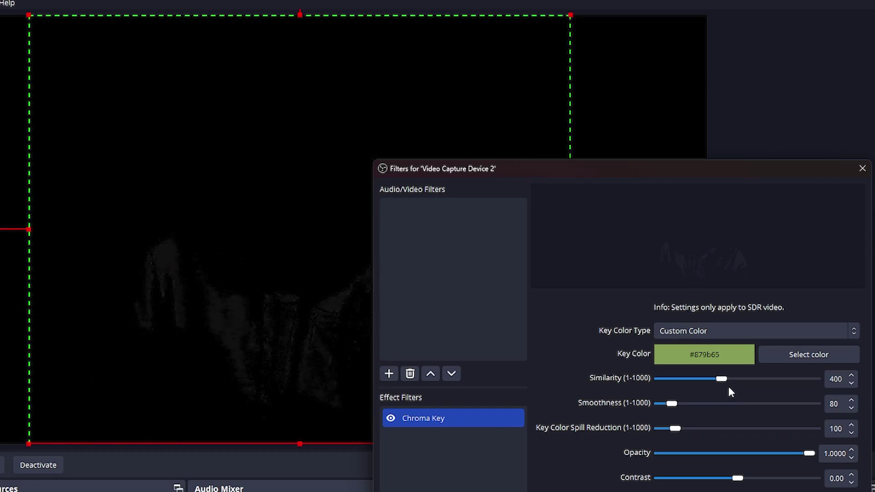
left_click_drag(675, 402, 649, 404)
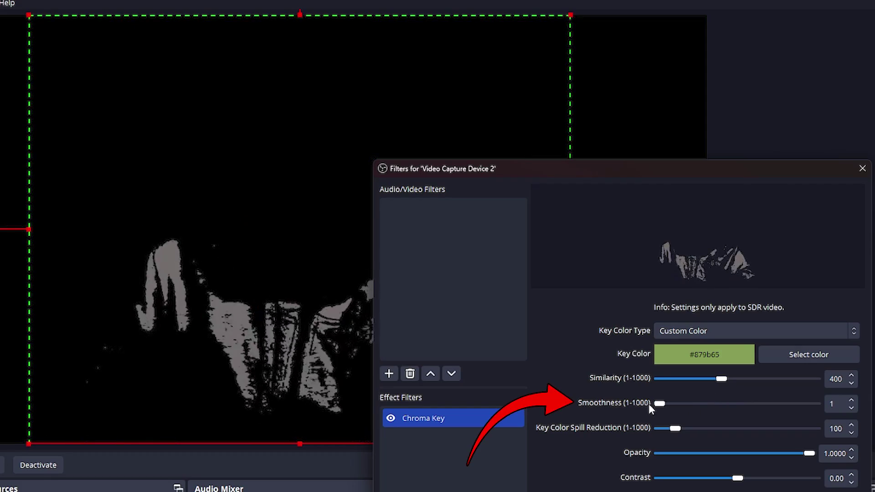
left_click_drag(723, 378, 665, 378)
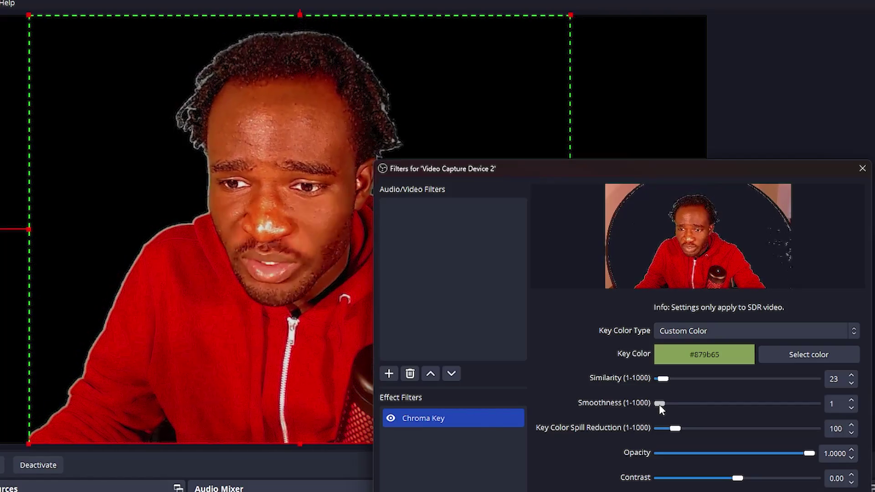
left_click_drag(660, 404, 660, 404)
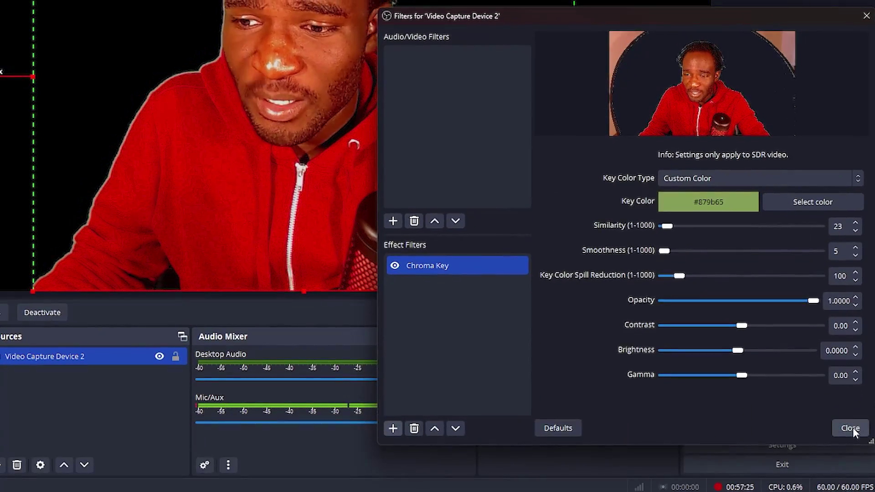
- Close the filter settings and add Zoom_BG4_Bright-Office.jpg as an image source
left_click(854, 431)
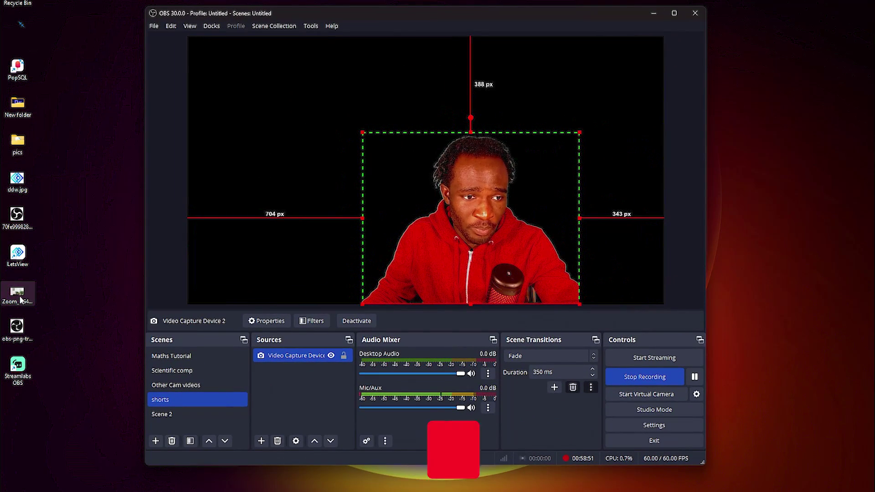
left_click_drag(20, 300, 302, 379)
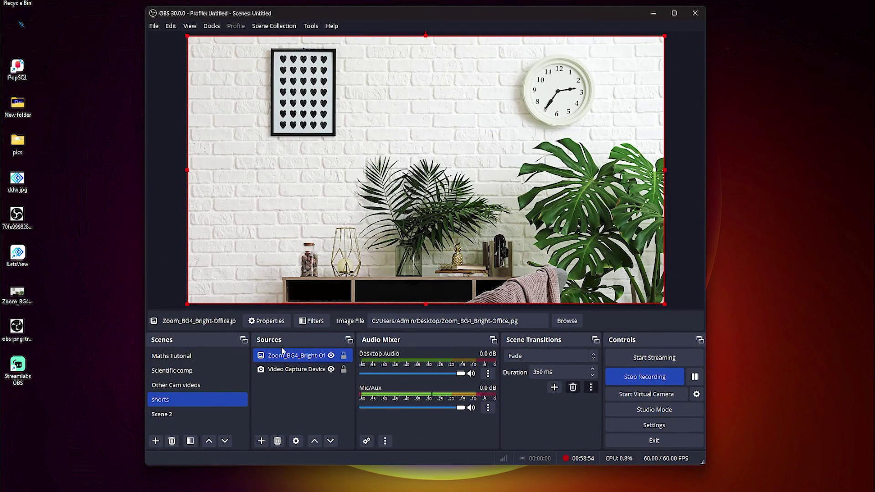
left_click(669, 17)
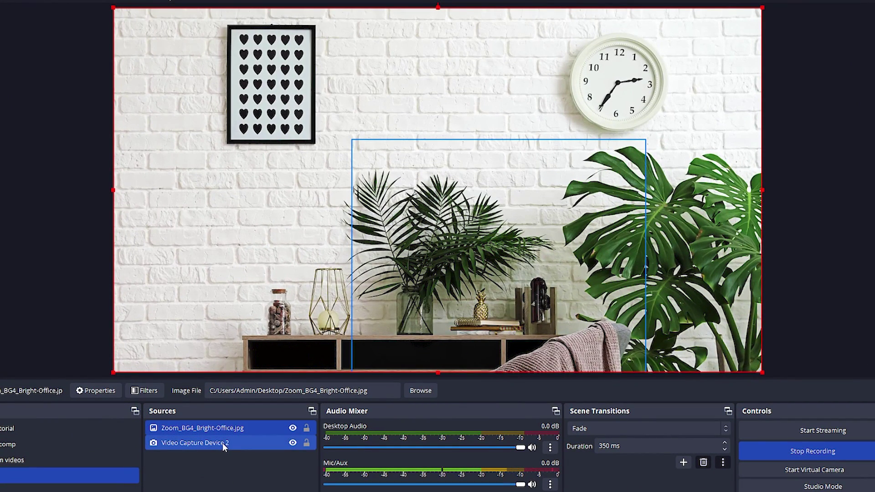
- Place the webcam source above the office background and shift it left on the canvas
left_click(225, 444)
left_click_drag(223, 444, 228, 423)
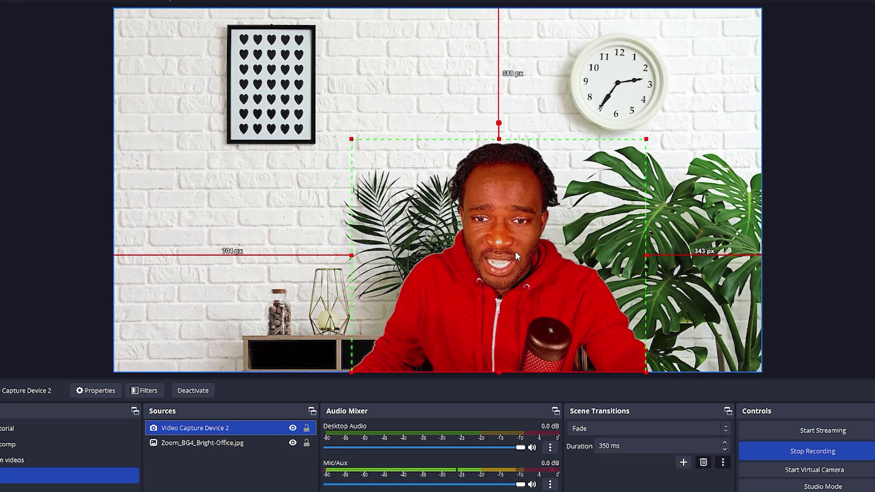
left_click_drag(516, 253, 420, 268)
left_click(259, 445)
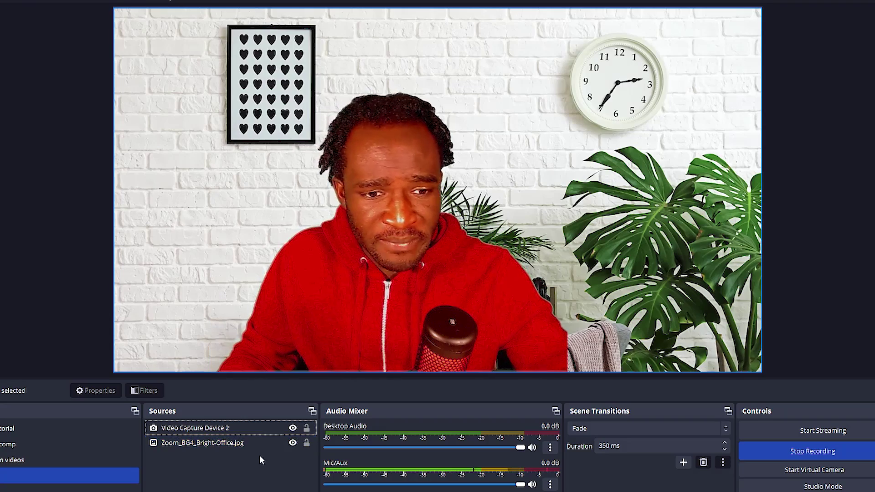
- Hide the office background image and create a new Game Capture source
left_click(293, 443)
left_click(229, 489)
right_click(229, 489)
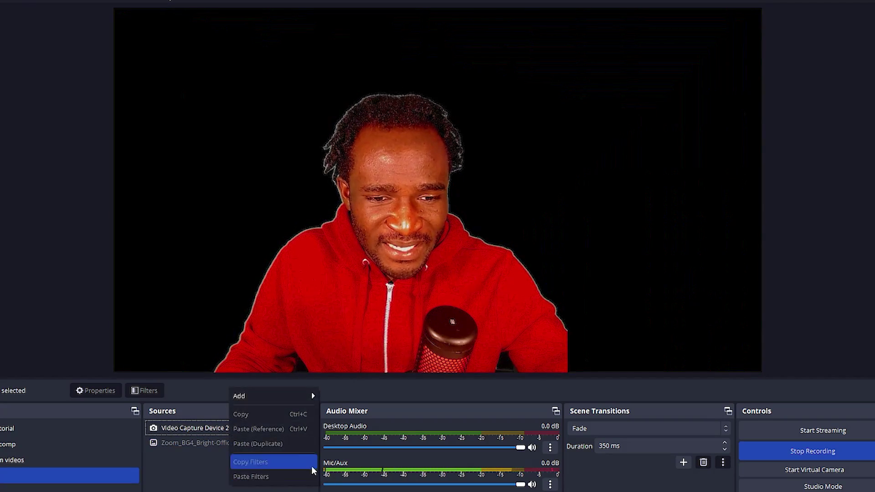
mouse_move(281, 396)
left_click(370, 424)
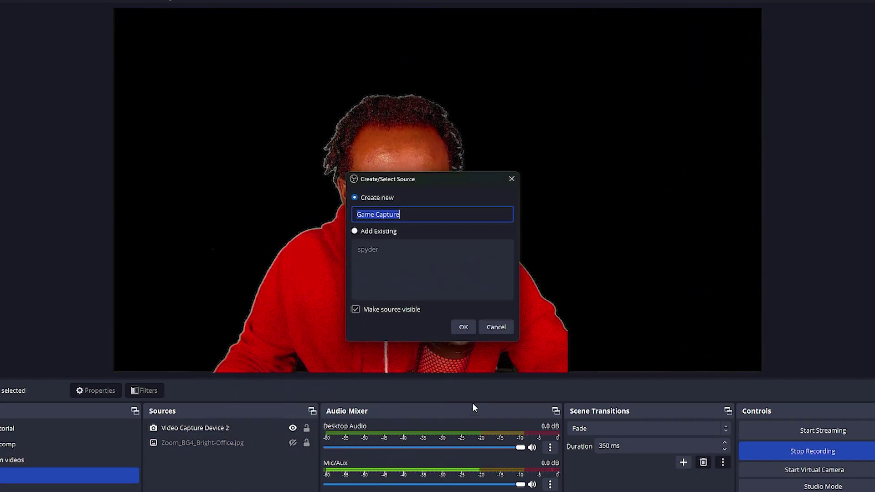
left_click(465, 331)
- Set the Game Capture to capture the specific Apex Legends window
left_click(451, 267)
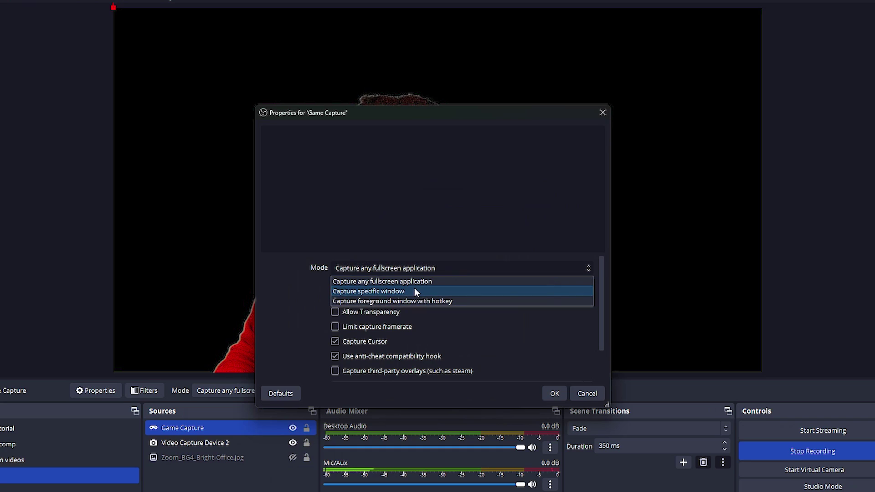
left_click(415, 288)
left_click(440, 289)
left_click(408, 321)
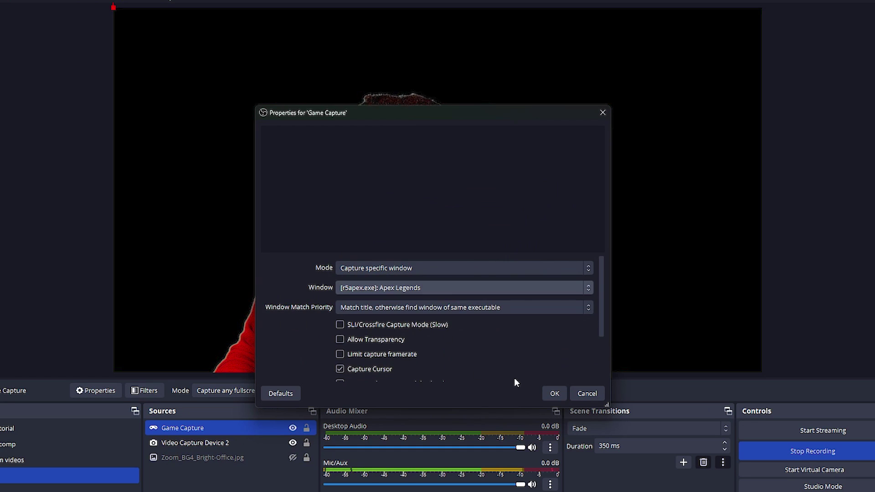
left_click(555, 395)
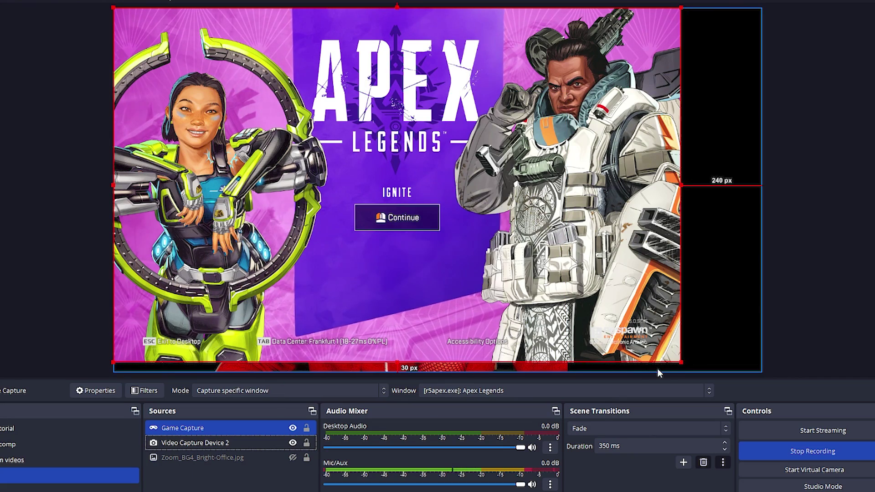
- Enlarge and nudge the Apex Legends capture right, then move the webcam source above it
left_click_drag(678, 368, 706, 375)
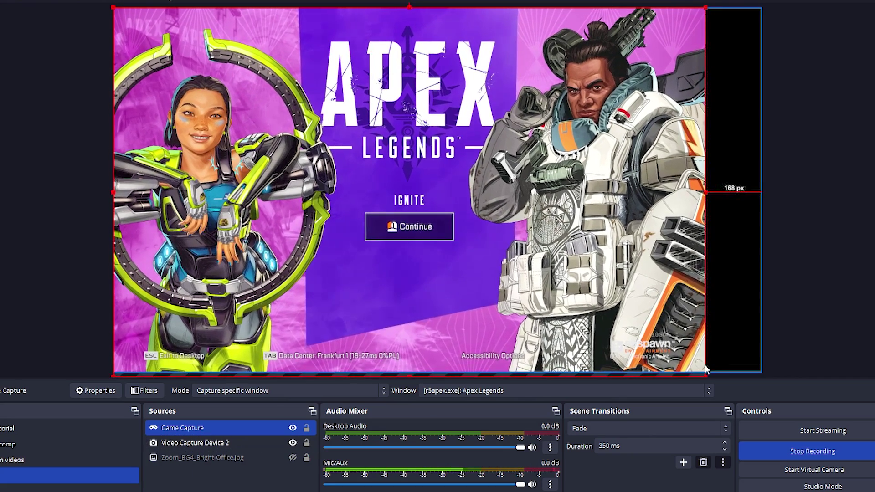
right_click(602, 314)
mouse_move(688, 257)
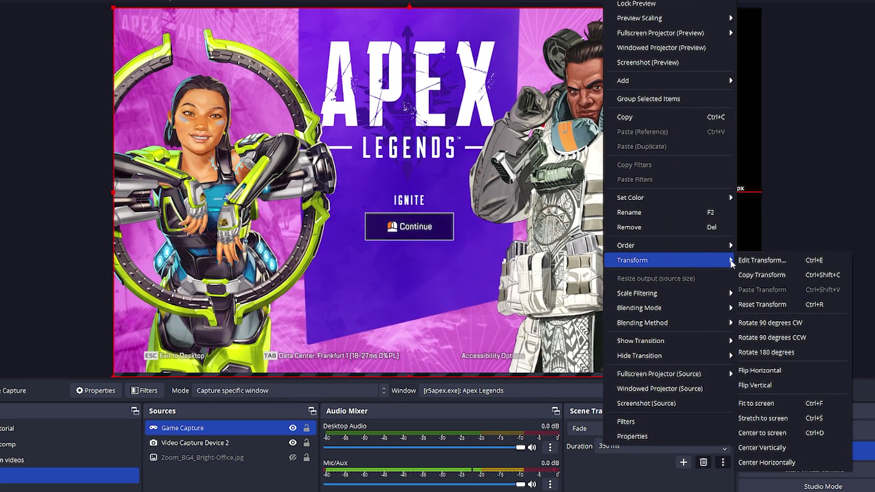
left_click(763, 274)
left_click(557, 356)
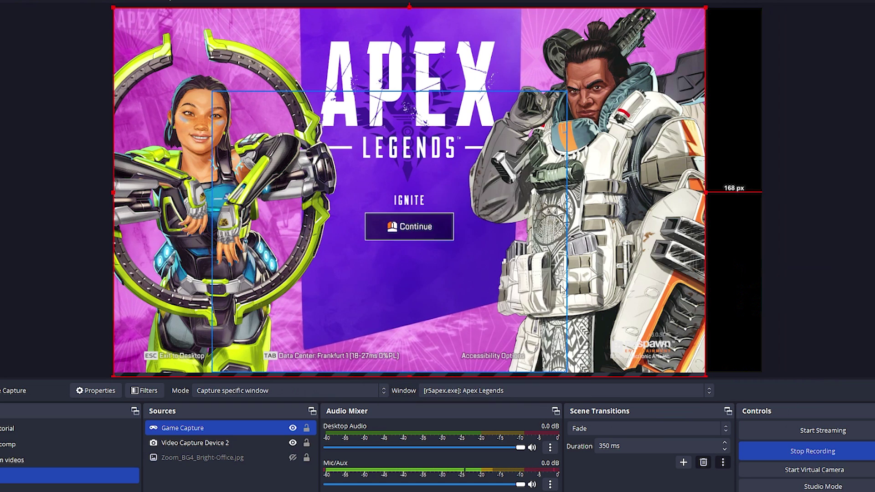
left_click_drag(562, 289, 580, 289)
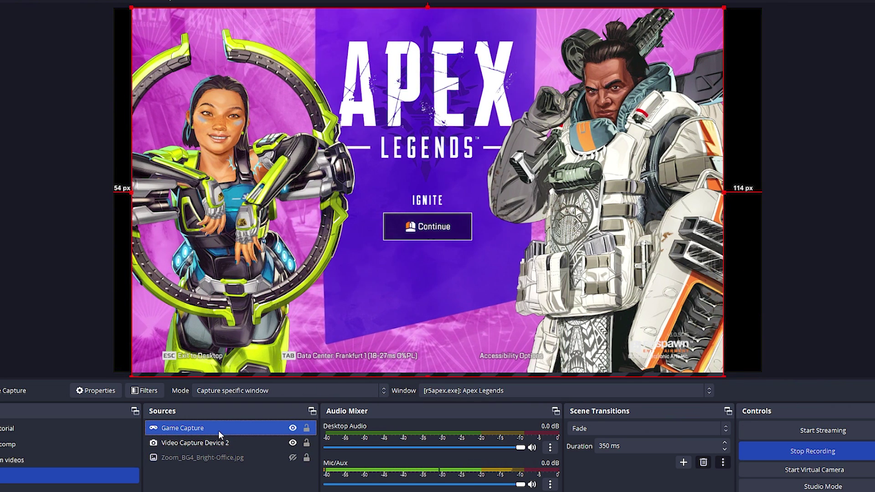
left_click_drag(218, 430, 218, 452)
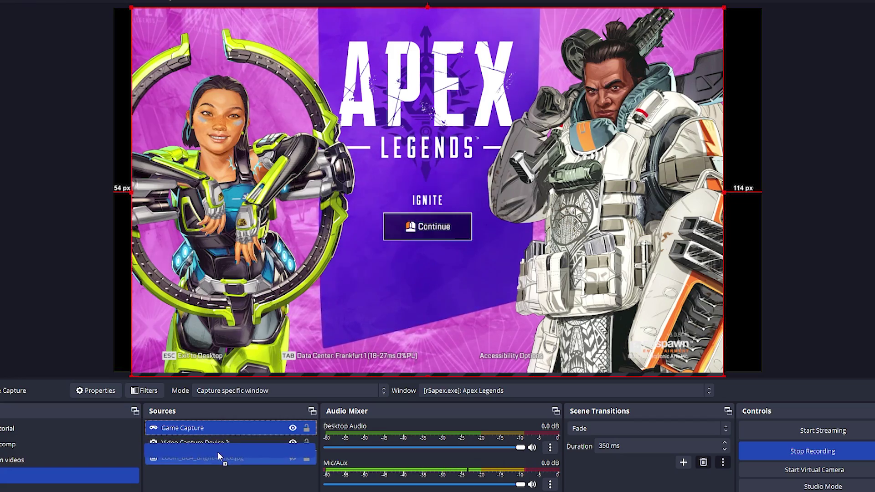
- Shift the game capture slightly right and lock it in place
left_click(225, 427)
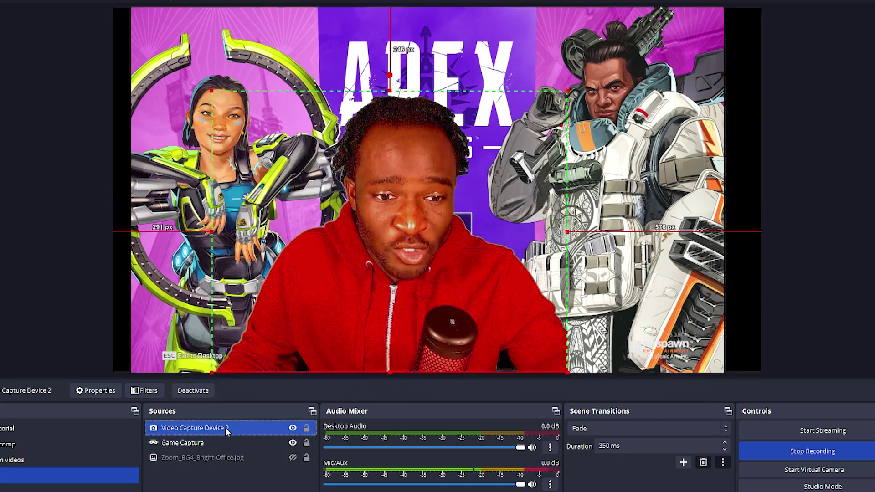
left_click(205, 443)
left_click_drag(432, 202, 450, 202)
left_click(307, 443)
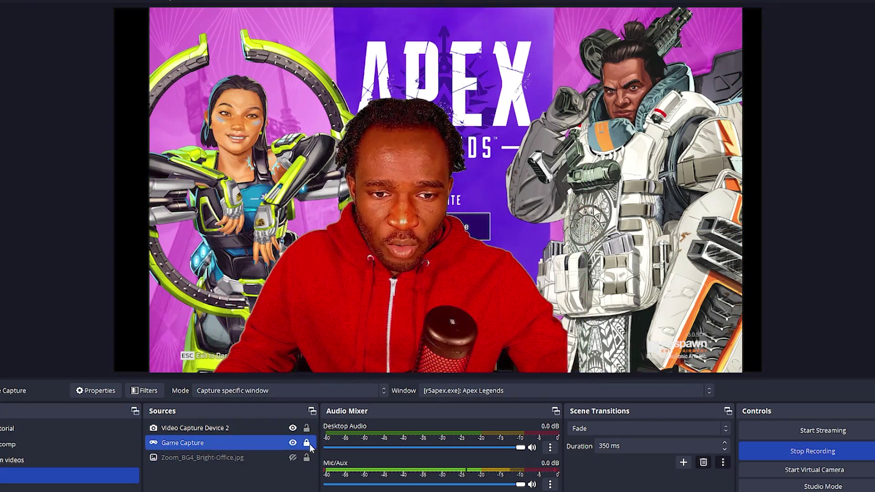
left_click(254, 427, "ctrl")
- Shrink the webcam to a small box in the bottom-left corner
left_click(400, 205)
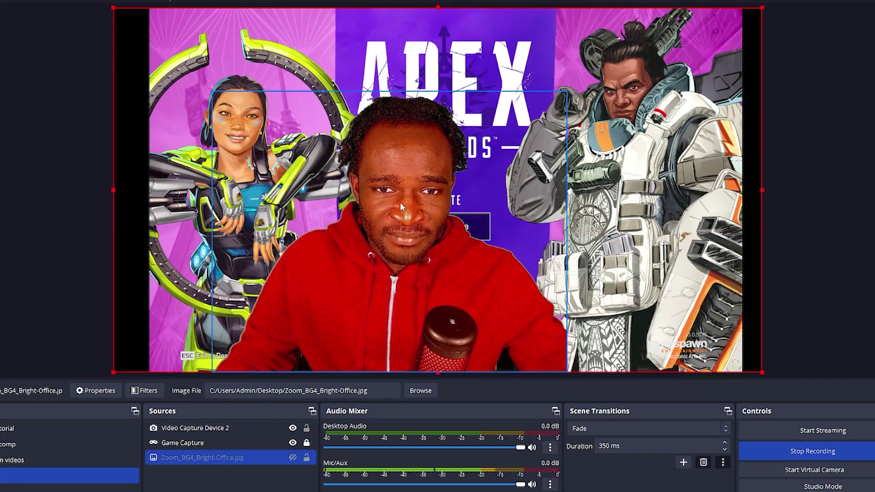
left_click(277, 135)
left_click_drag(217, 94, 466, 313)
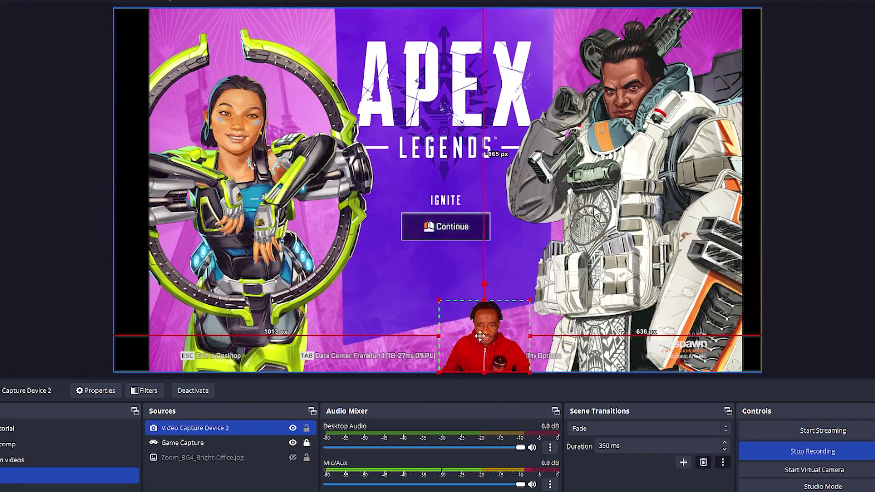
left_click_drag(311, 326, 152, 341)
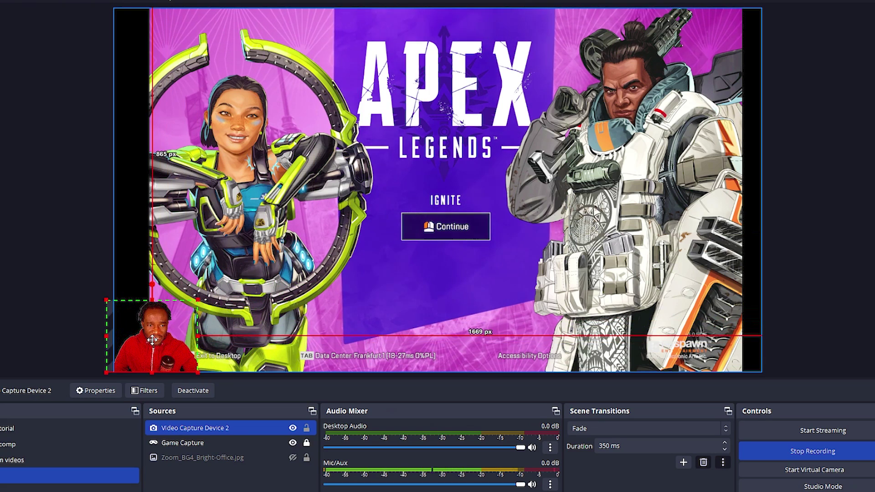
left_click_drag(205, 298, 234, 274)
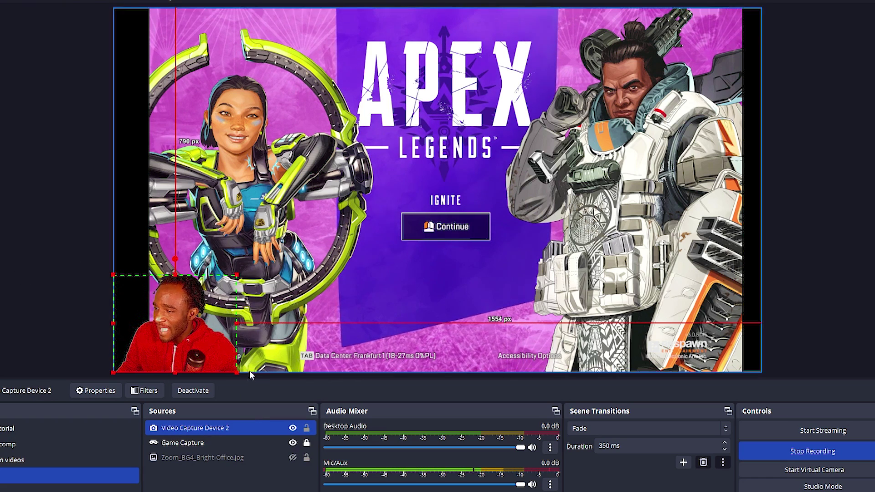
- Flip the webcam source horizontally
right_click(187, 332)
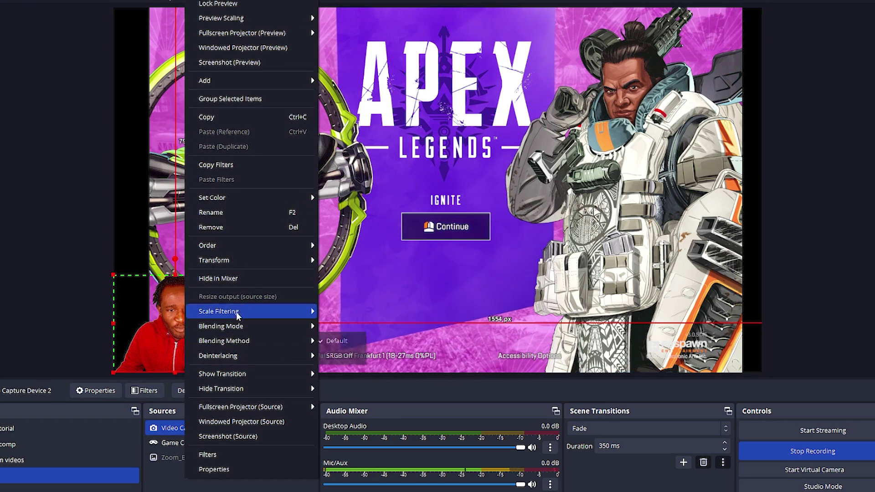
mouse_move(268, 261)
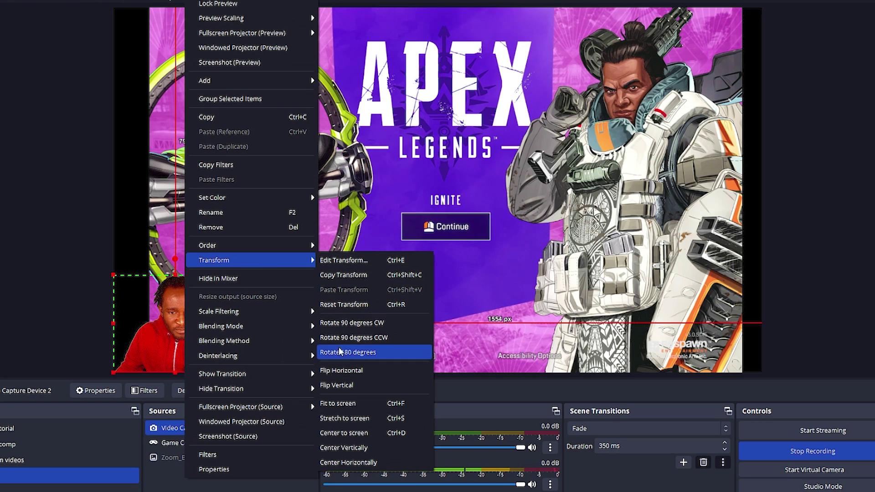
left_click(360, 371)
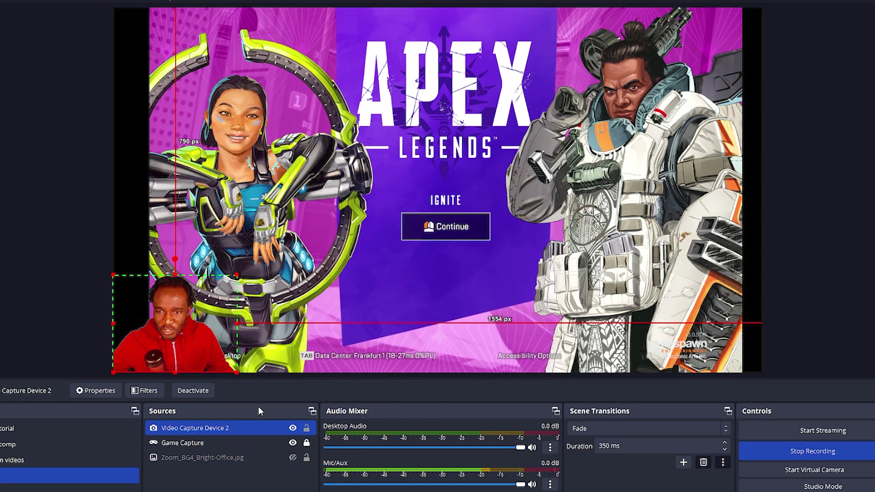